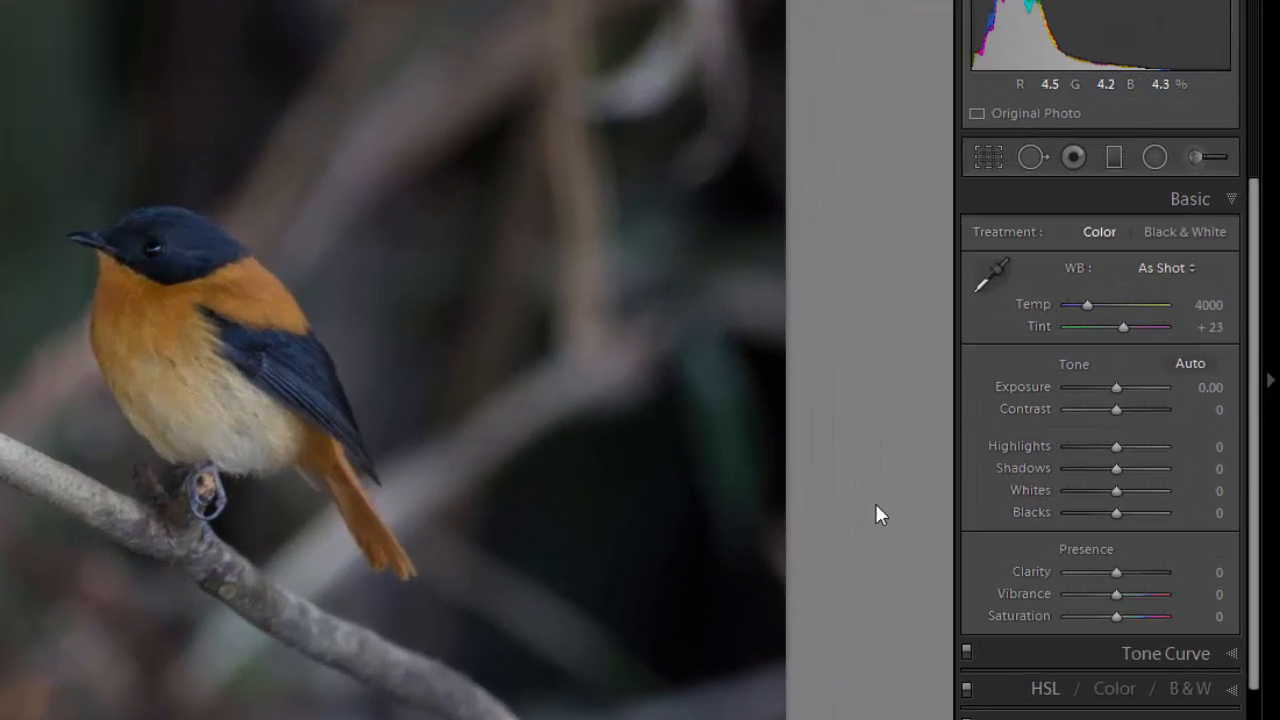
Crop the photo tighter around the perched bird, placing it off-centre with space in front of its beak
click(983, 163)
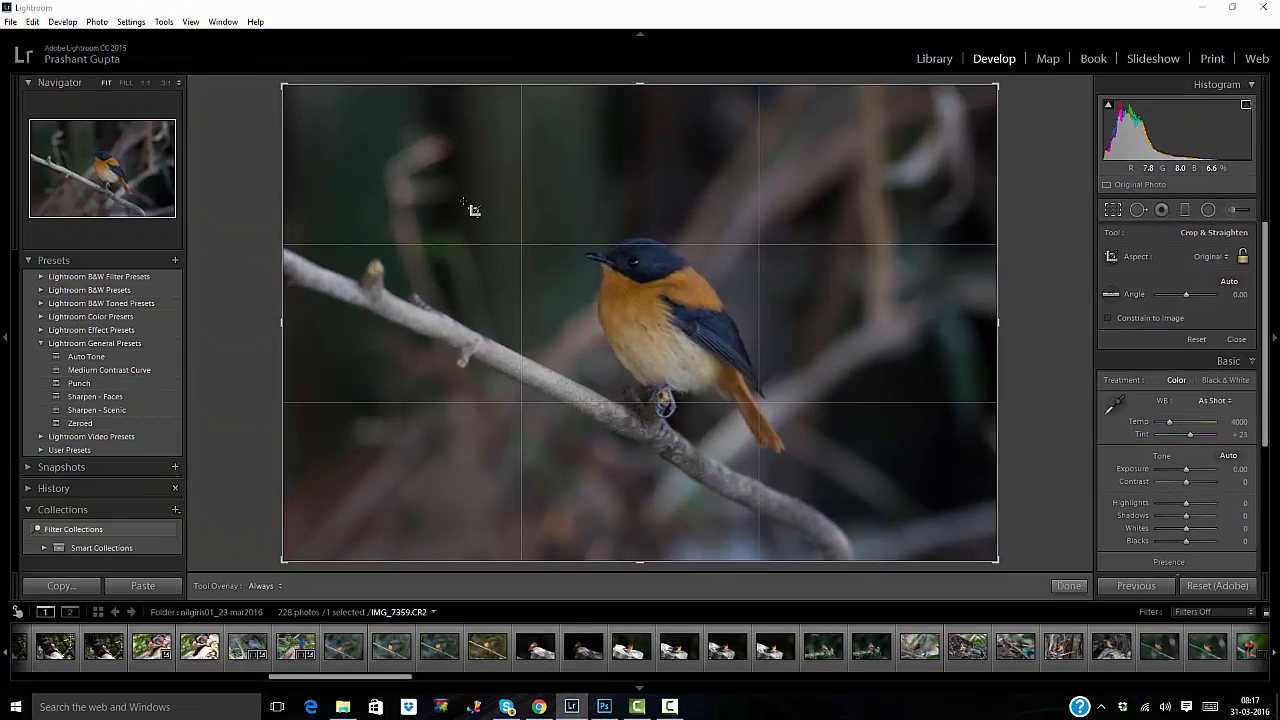
drag(467, 204, 911, 517)
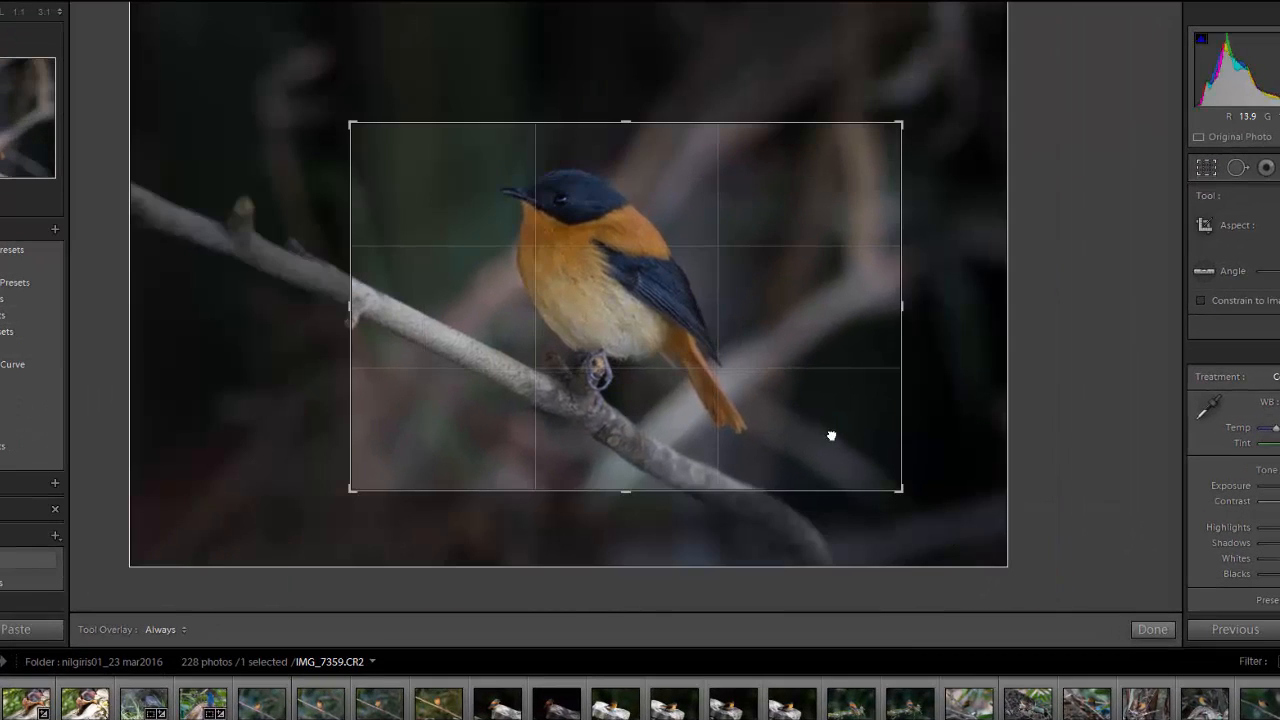
drag(831, 434, 939, 447)
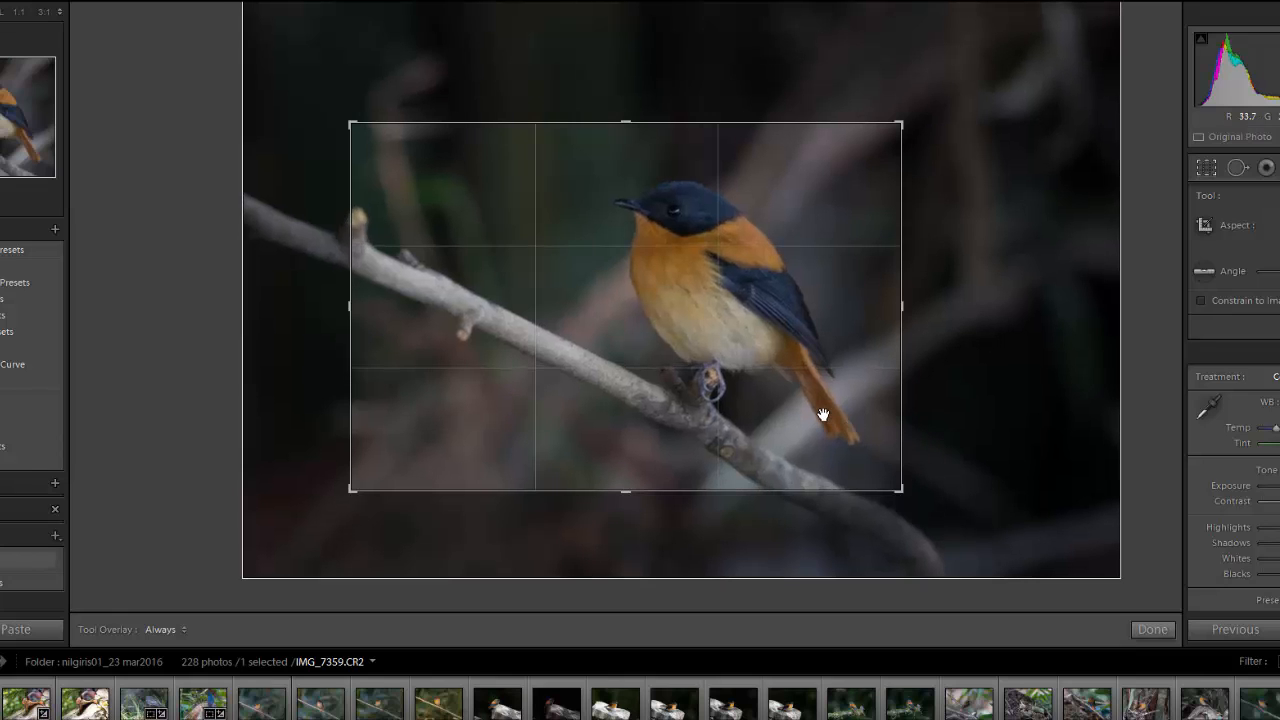
key(Return)
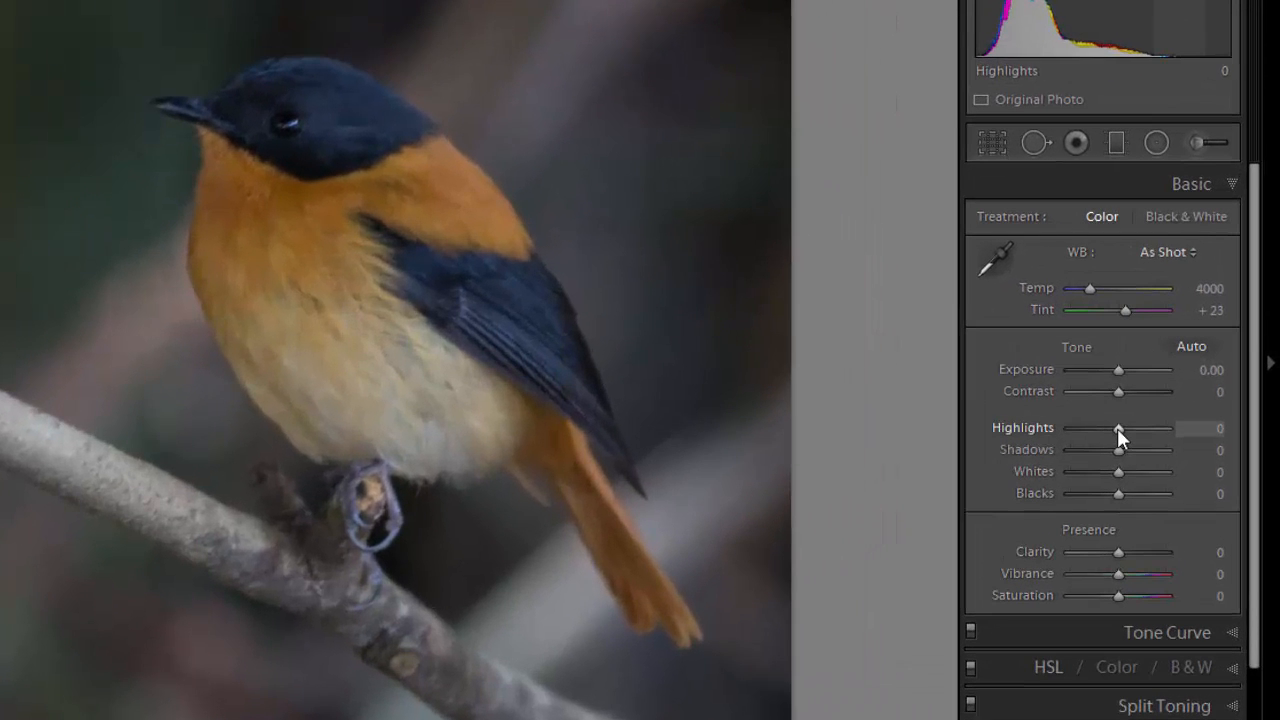
Set Highlights to -100, Shadows to +100, Whites to auto (+67), Blacks to -10, Clarity to +26 and Vibrance to +17
drag(1117, 428, 1060, 425)
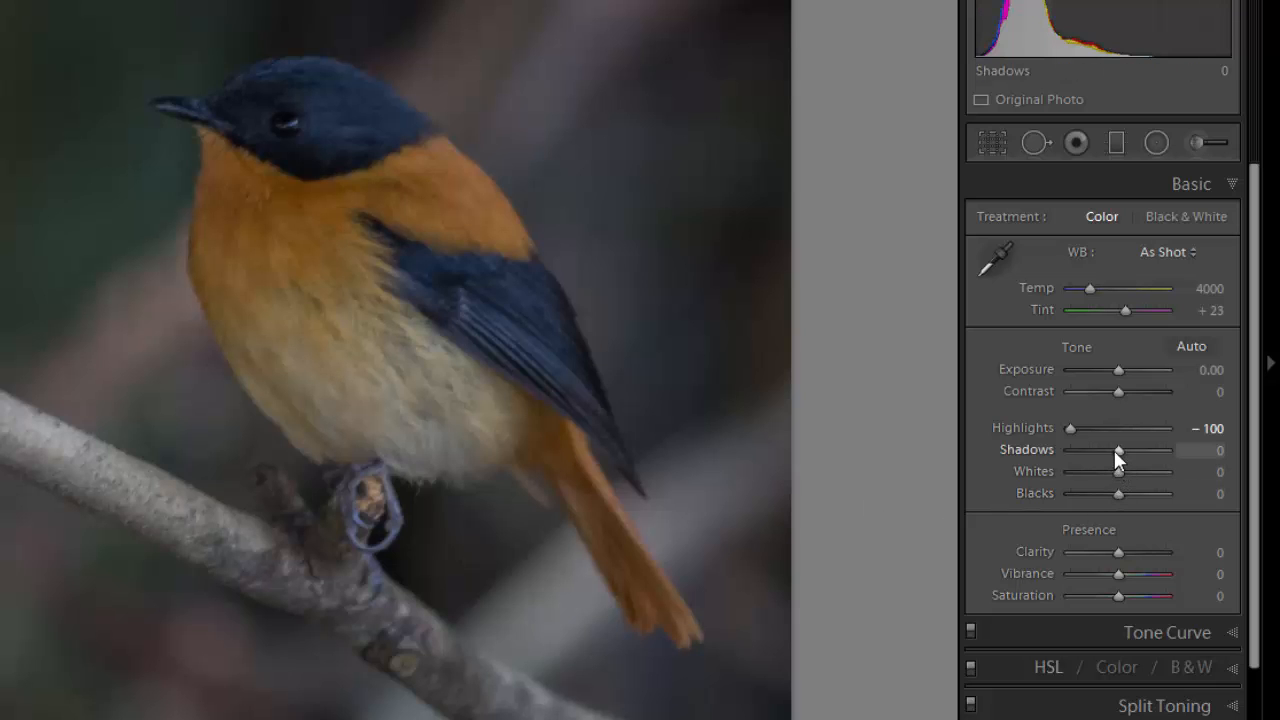
drag(1119, 450, 1179, 457)
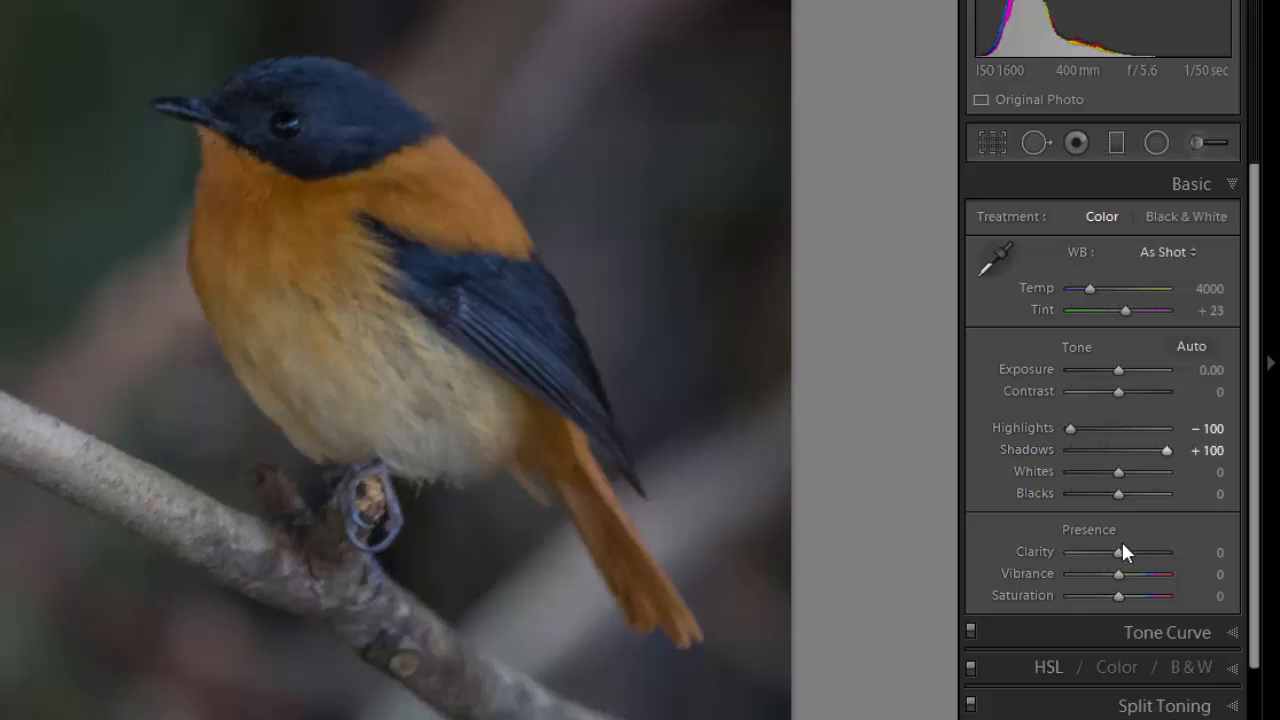
shift+double_click(1033, 475)
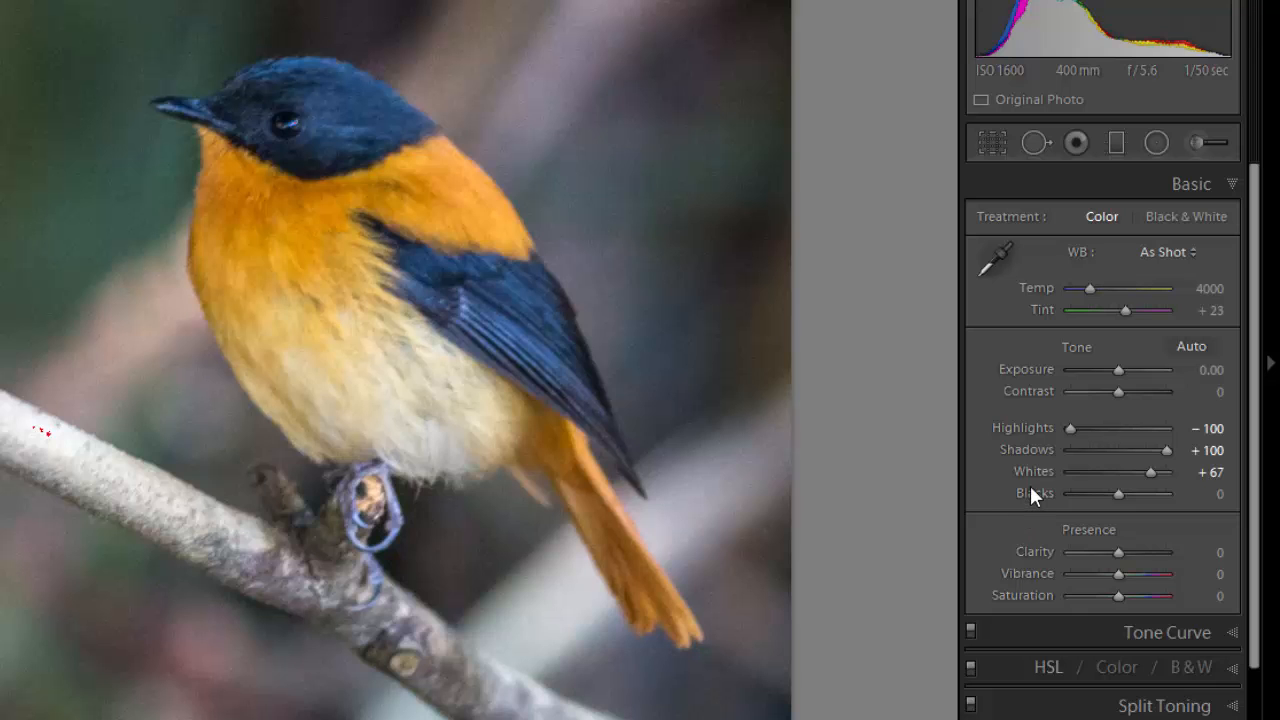
shift+double_click(1030, 487)
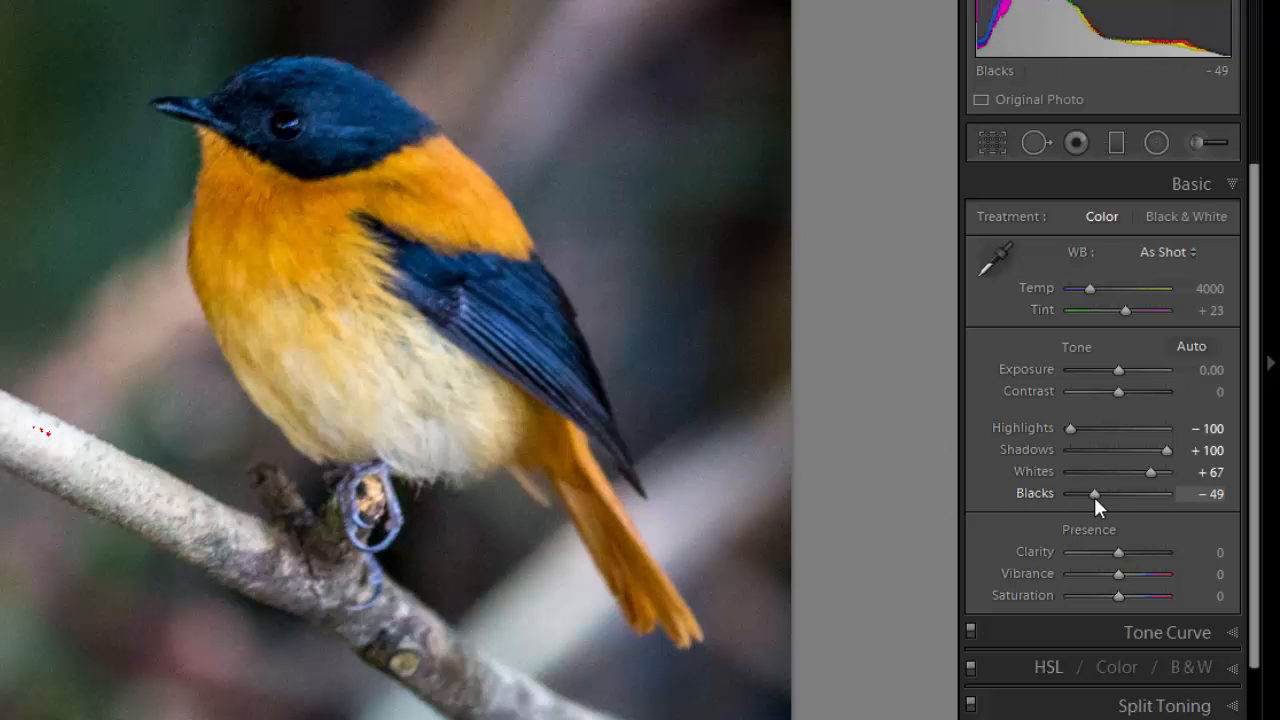
drag(1094, 497, 1113, 494)
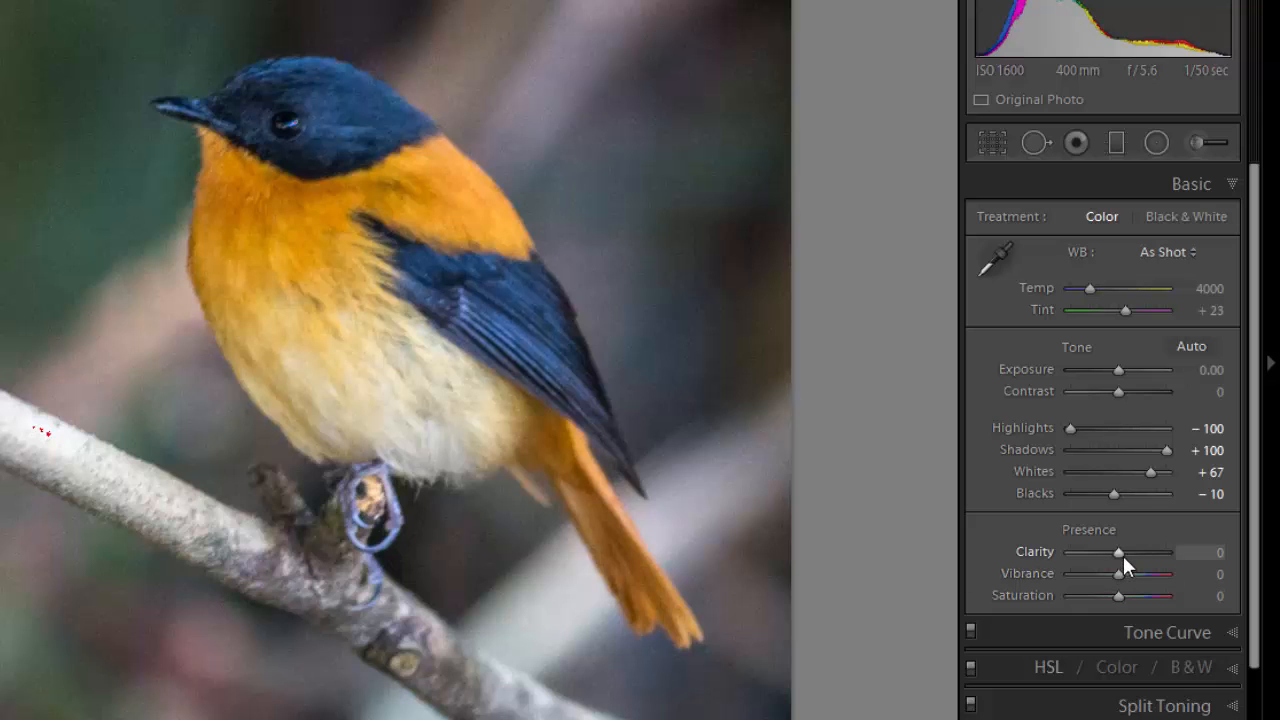
mouse_move(1119, 554)
mouse_down()
mouse_move(1131, 554)
mouse_move(1125, 574)
mouse_up()
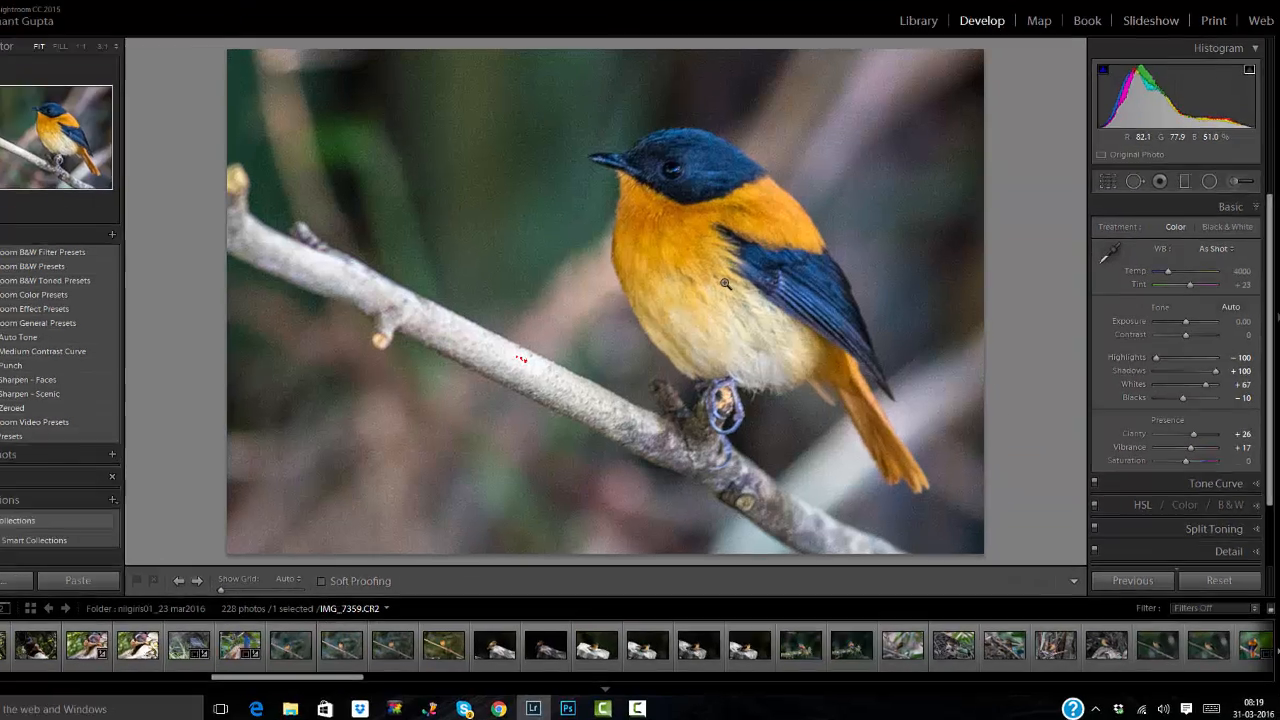
Send the adjusted bird photo to Adobe Photoshop CC 2015 for editing
right_click(752, 306)
mouse_move(592, 276)
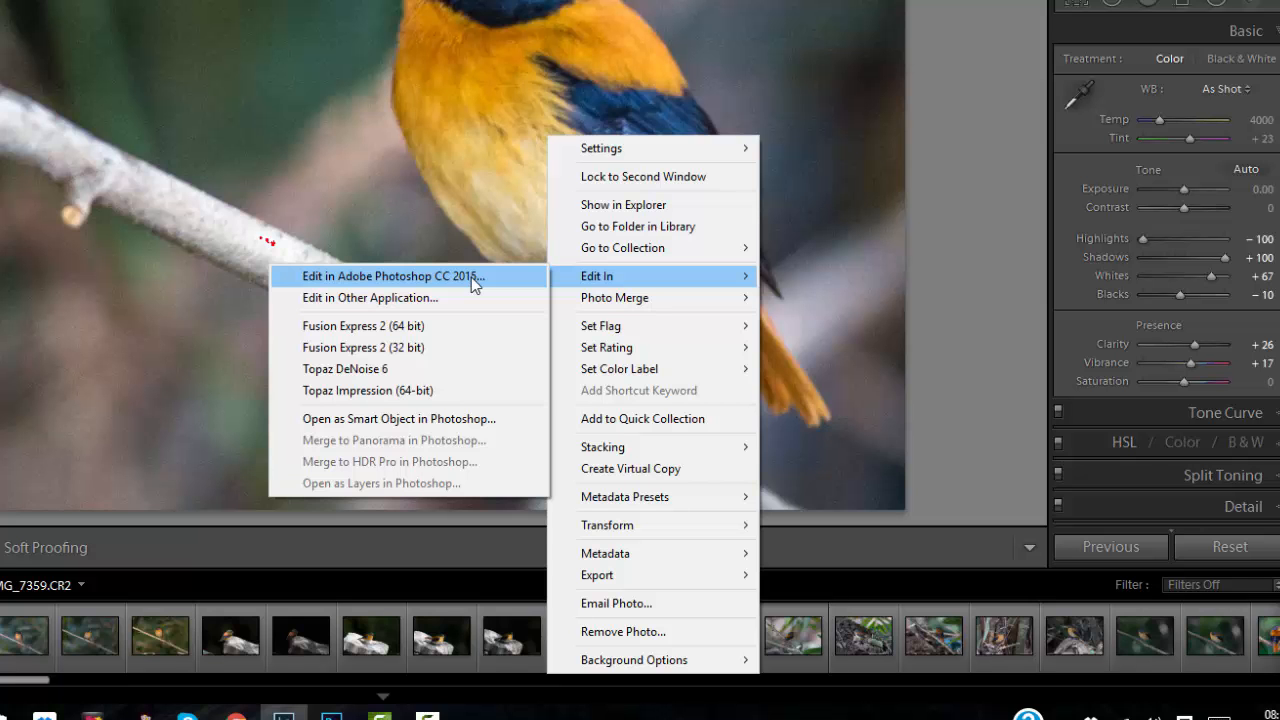
click(473, 280)
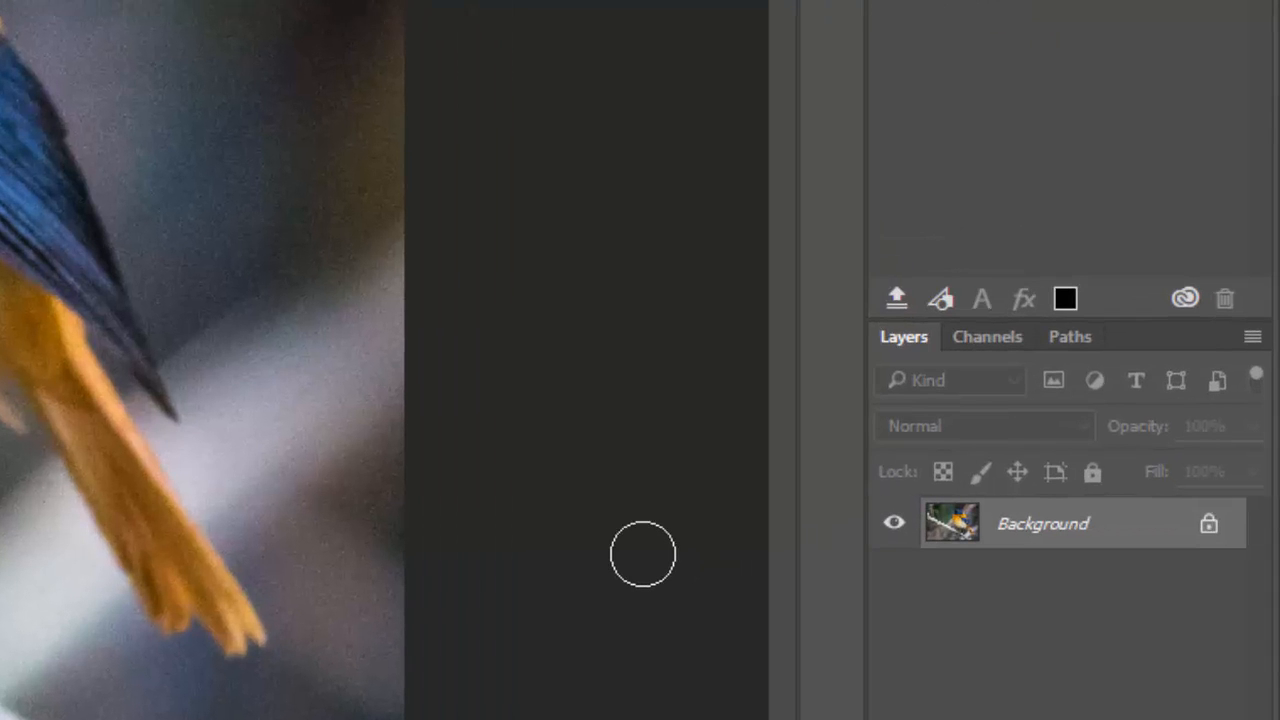
Duplicate the background layer and denoise the copy with Topaz DeNoise 6 using the RAW - strong preset
key(ctrl+j)
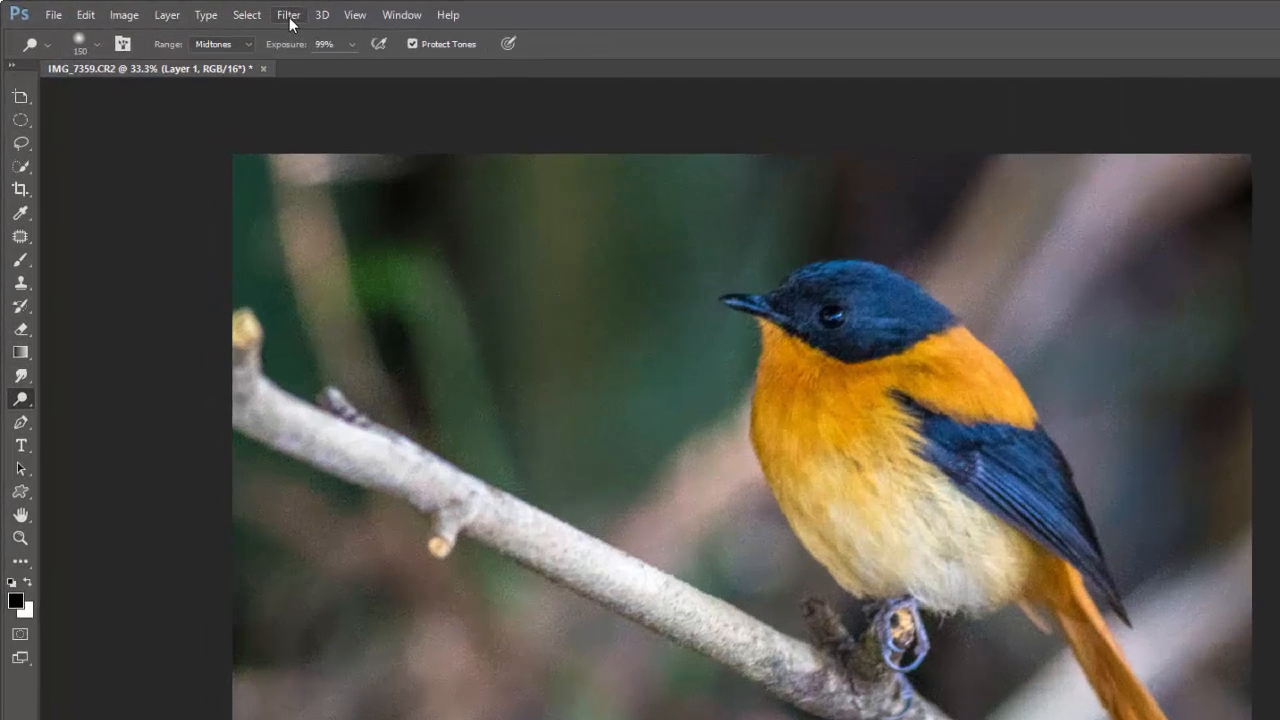
click(289, 22)
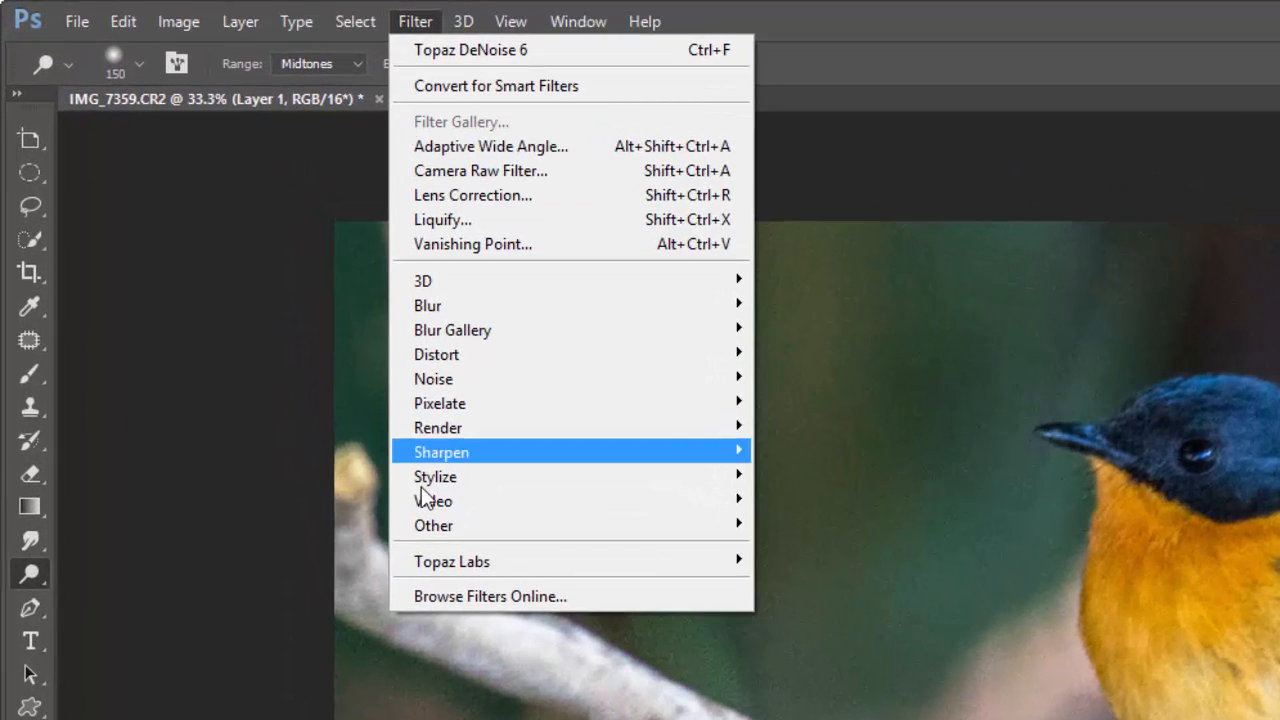
mouse_move(310, 404)
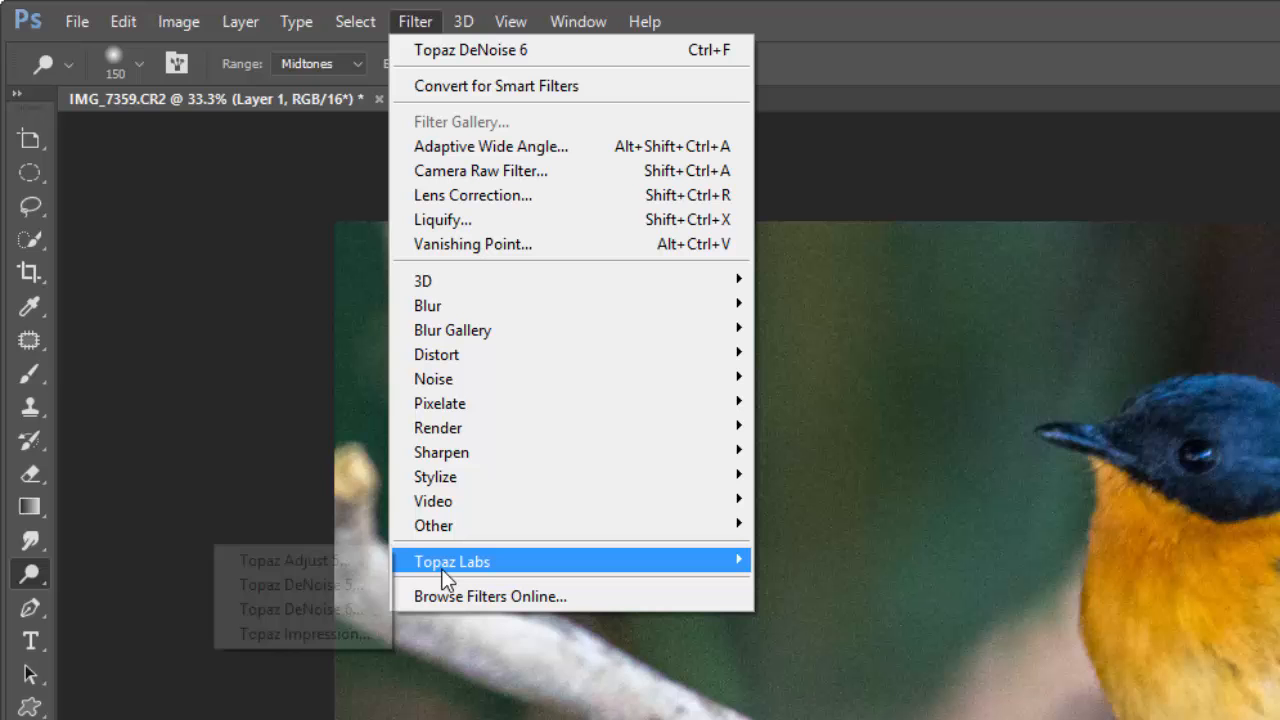
click(303, 610)
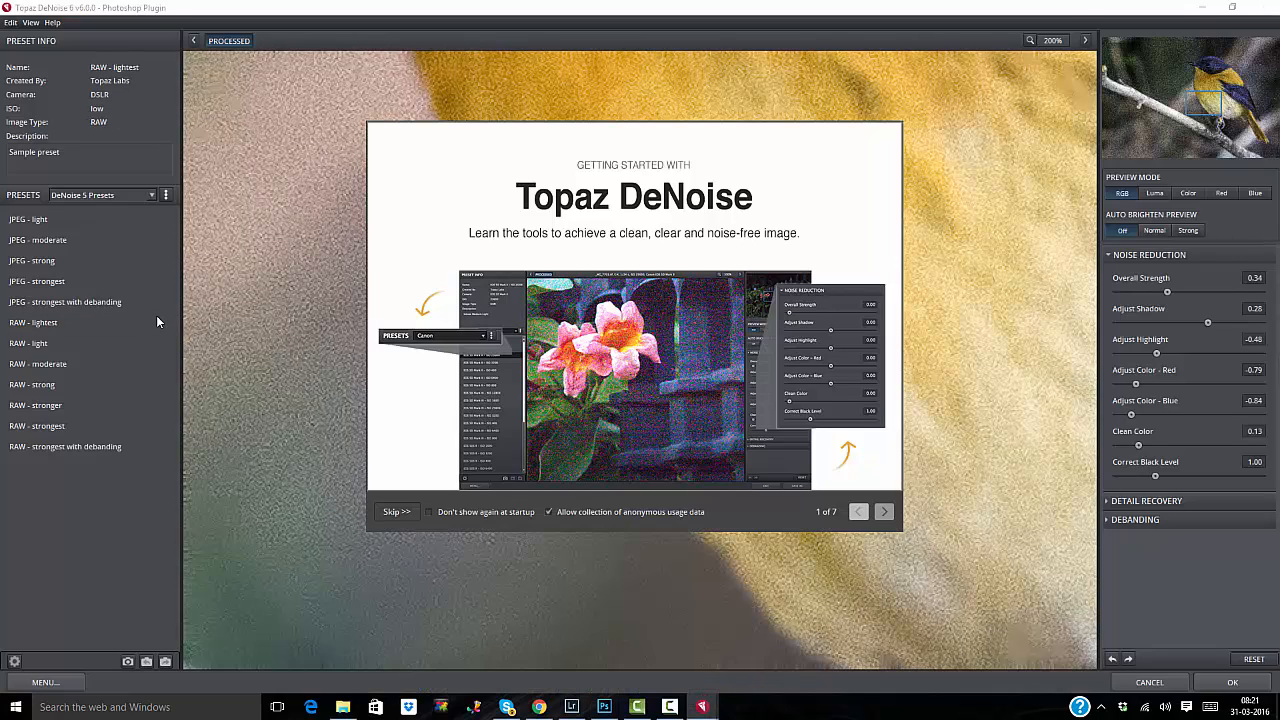
click(391, 512)
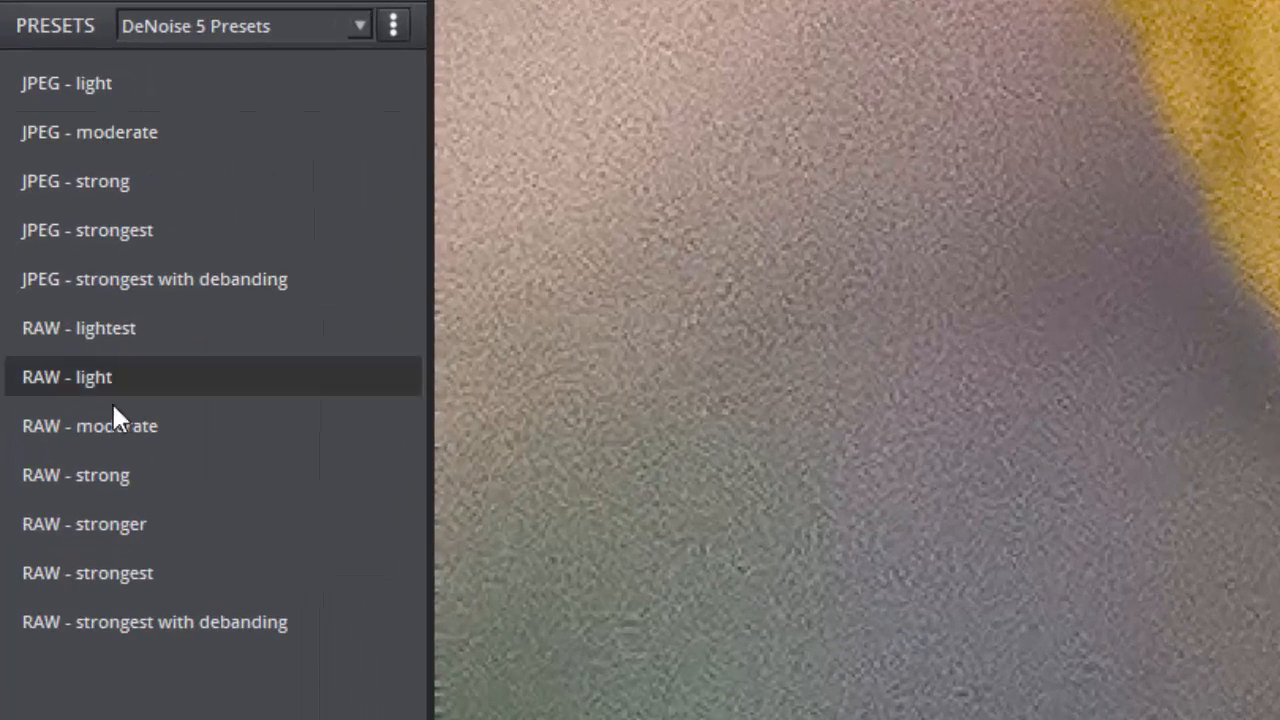
click(106, 478)
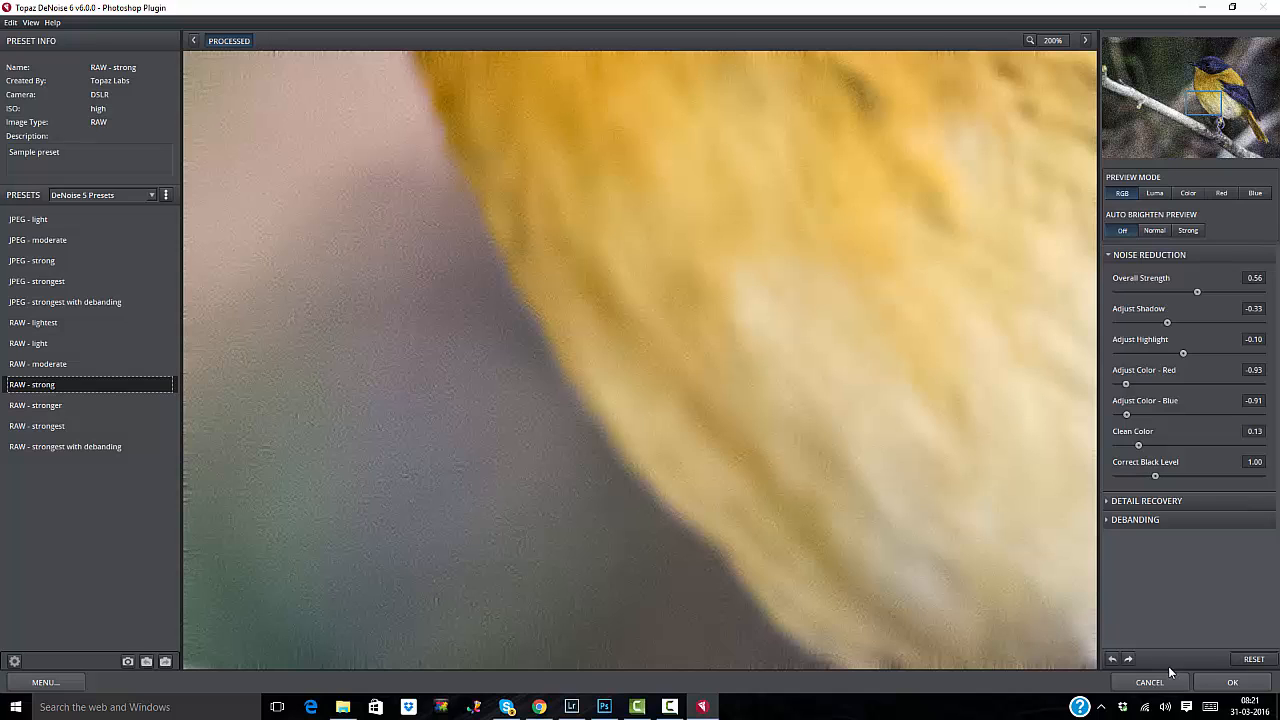
click(1233, 684)
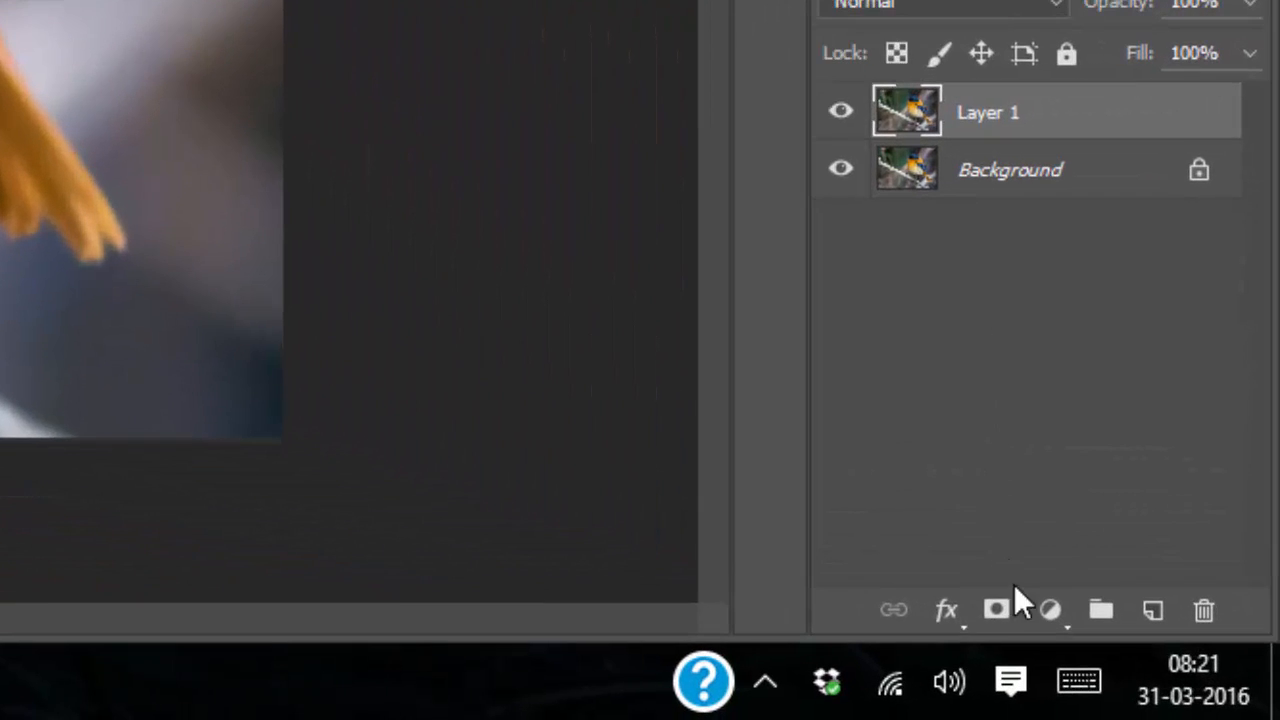
Mask the noise reduction off the bird with a black brush at 48% opacity, and flatten the image
click(995, 611)
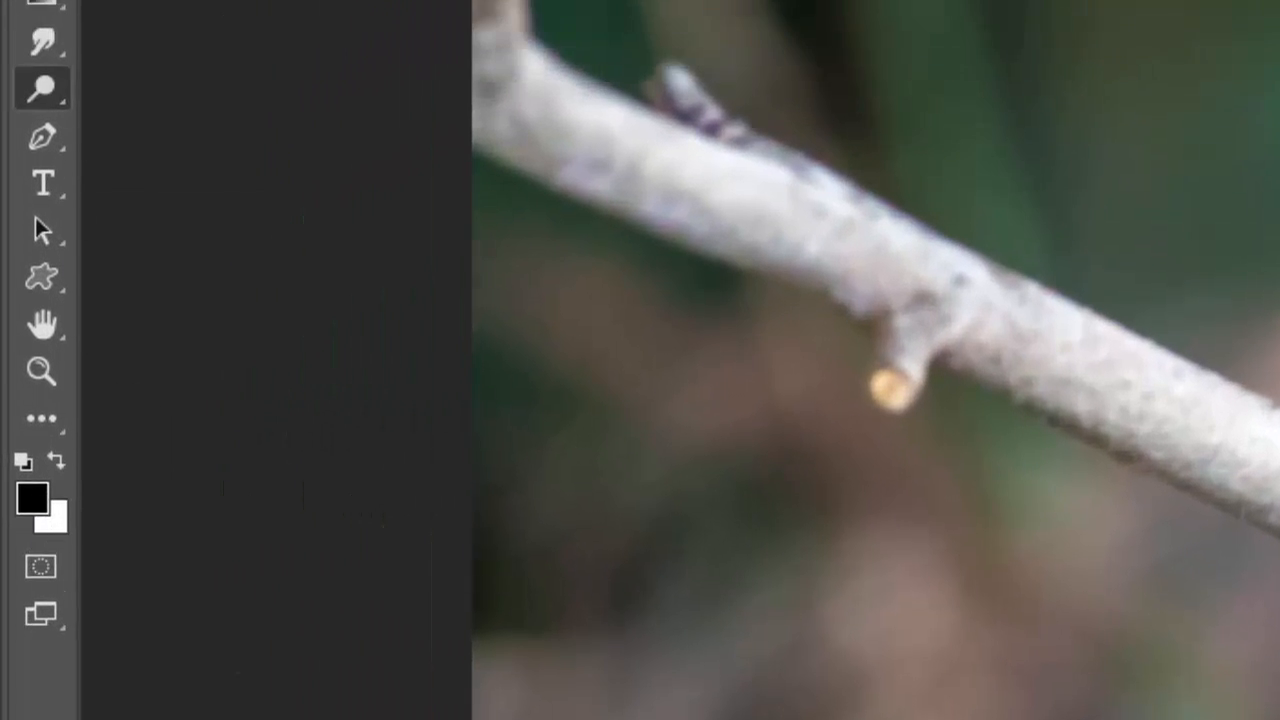
click(36, 67)
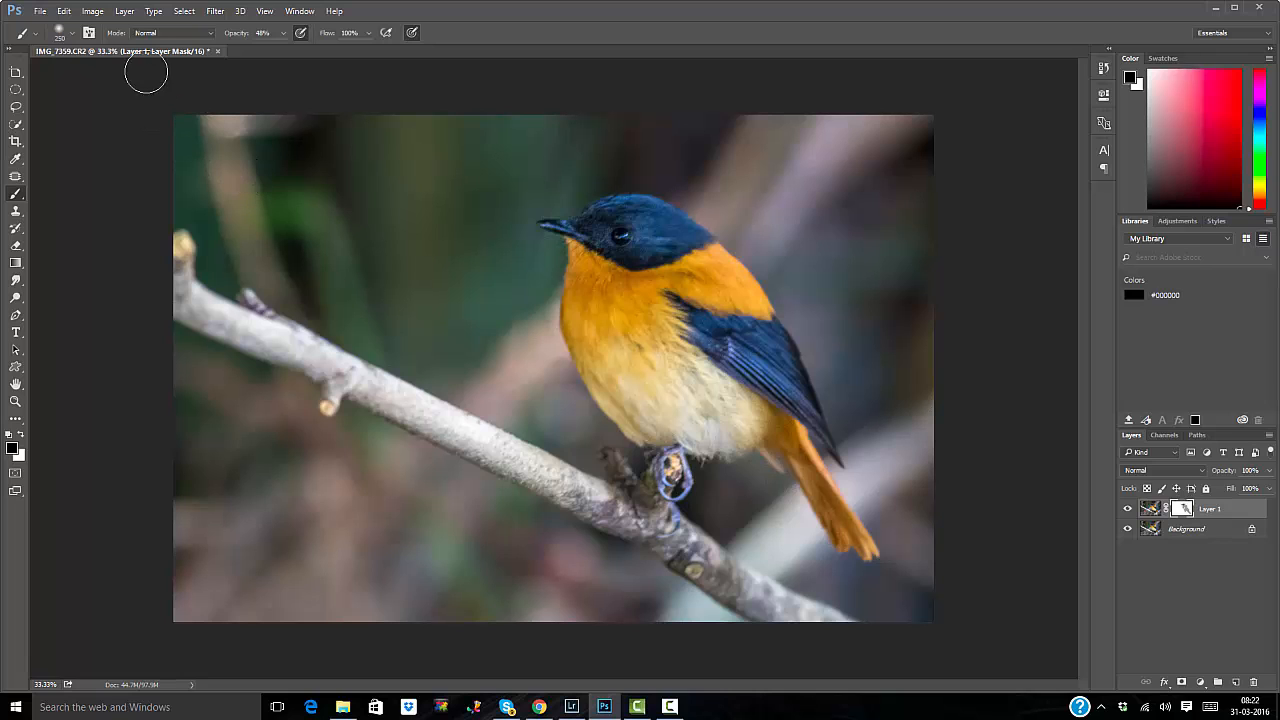
click(124, 11)
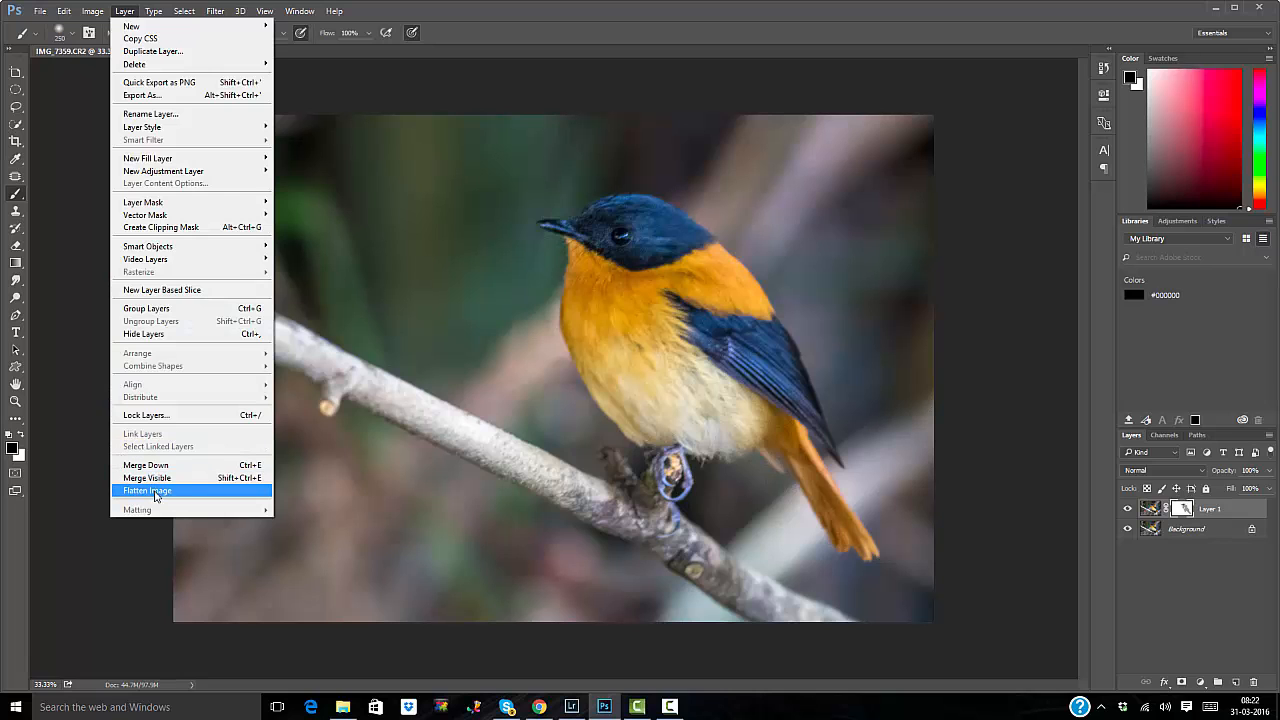
click(155, 491)
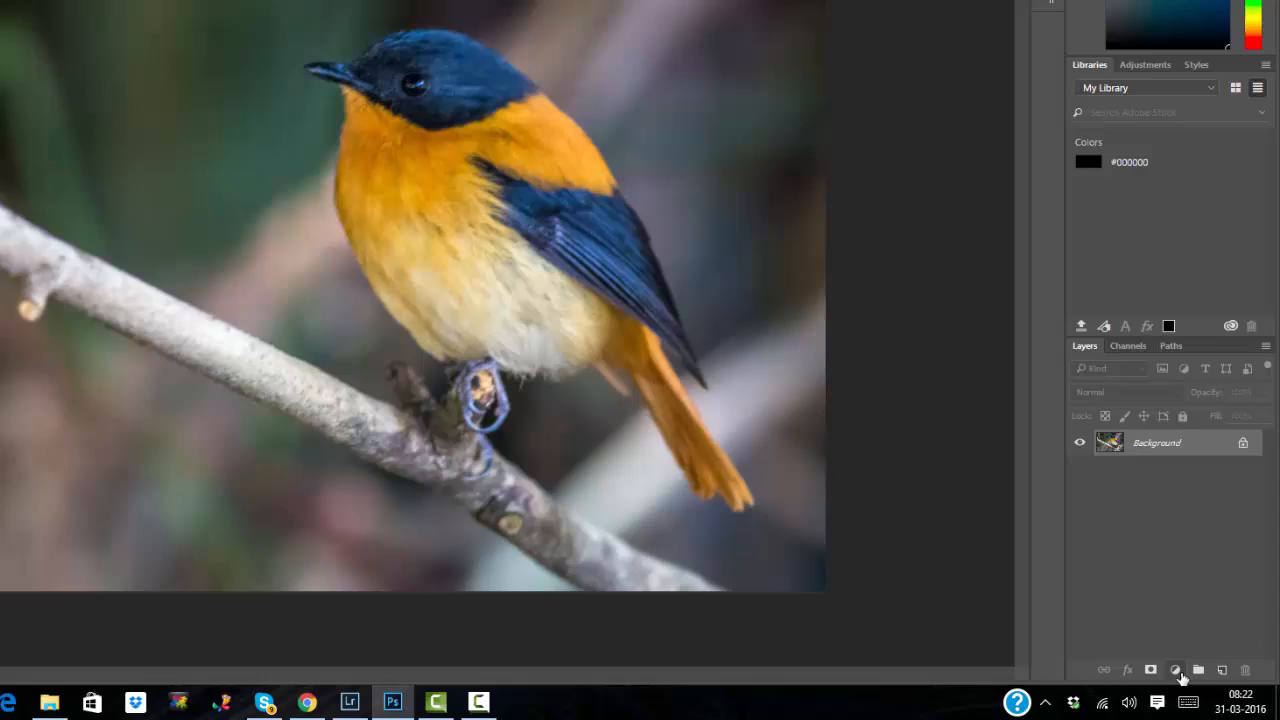
Add a Levels adjustment layer, try the Increase Contrast 2 preset and settle on Increase Contrast 1
click(1178, 672)
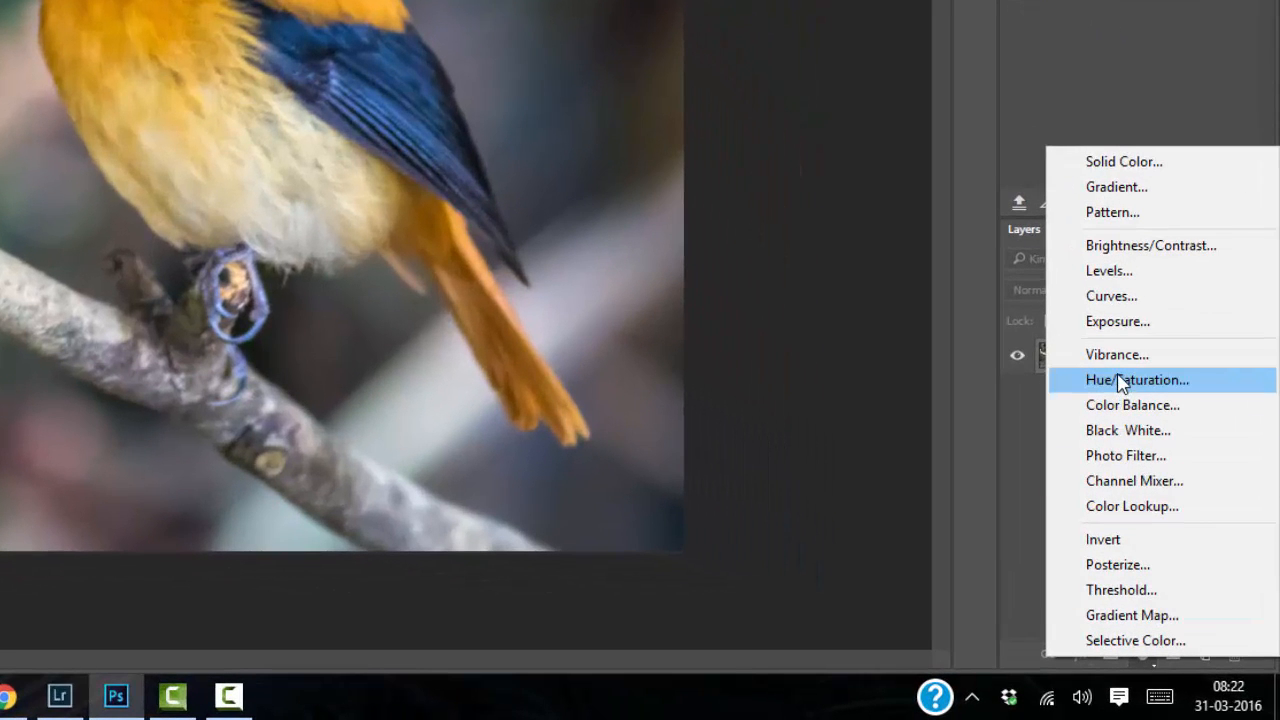
click(1104, 272)
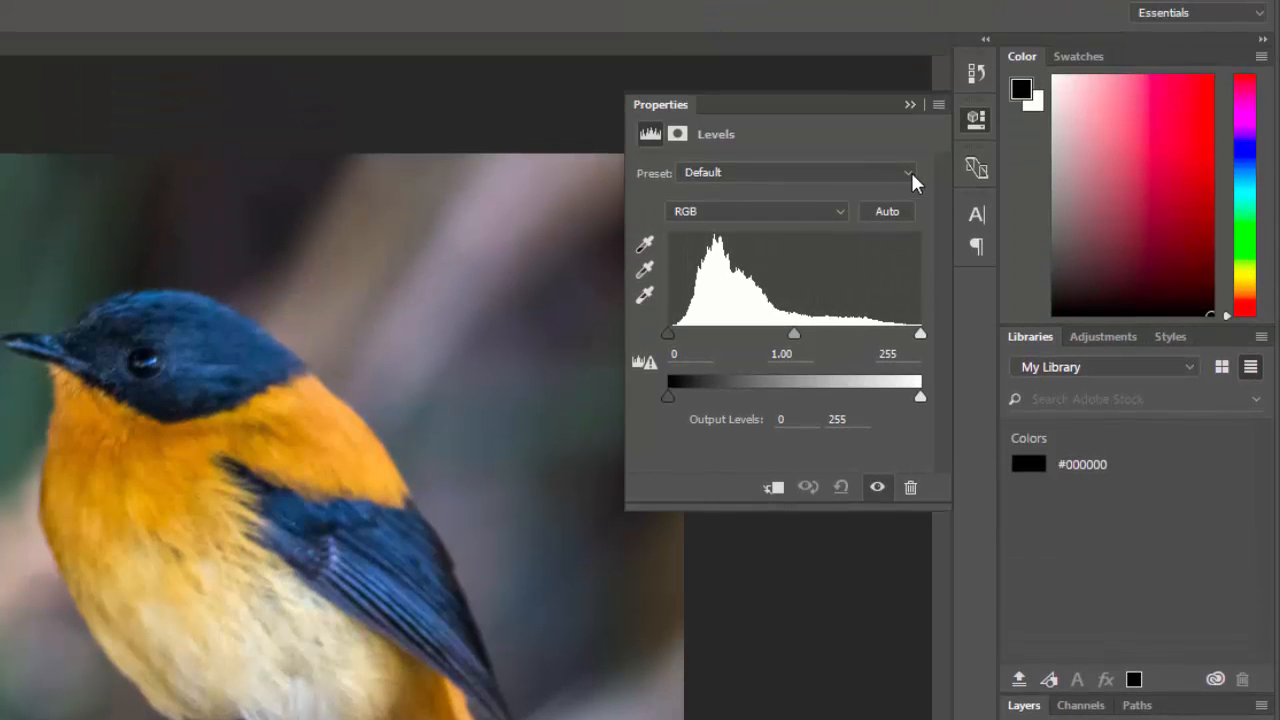
click(911, 172)
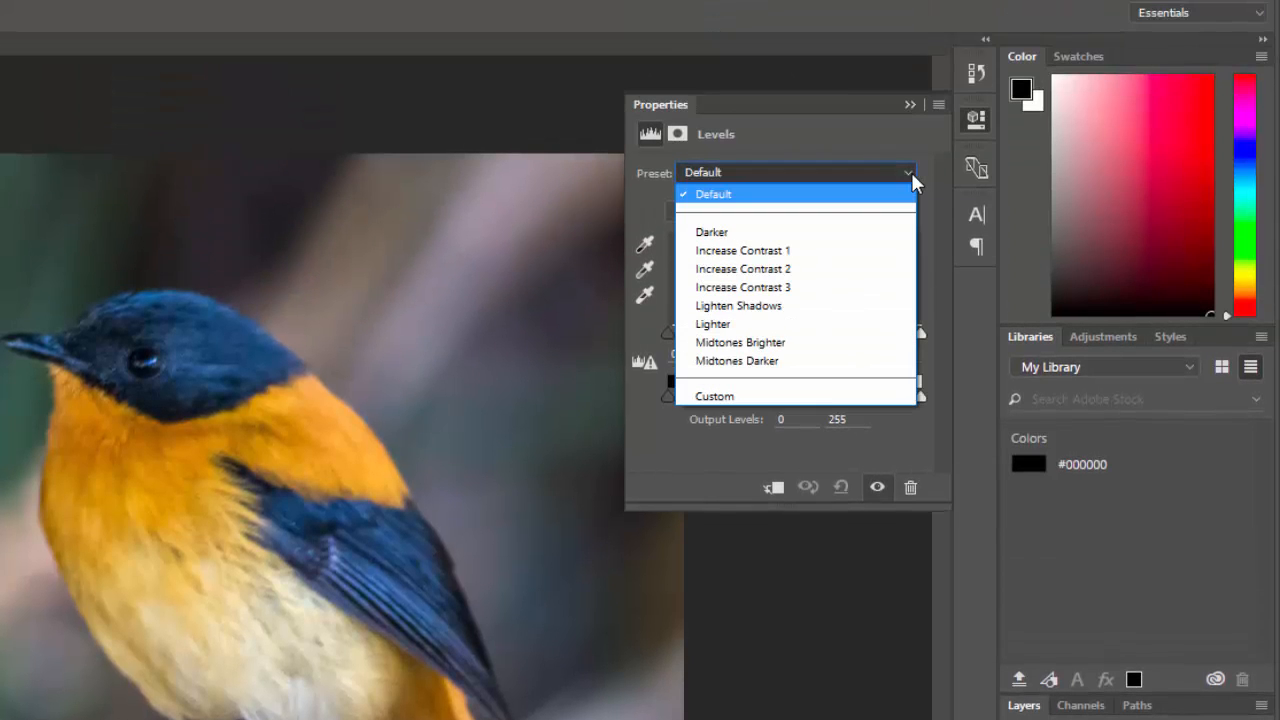
click(795, 278)
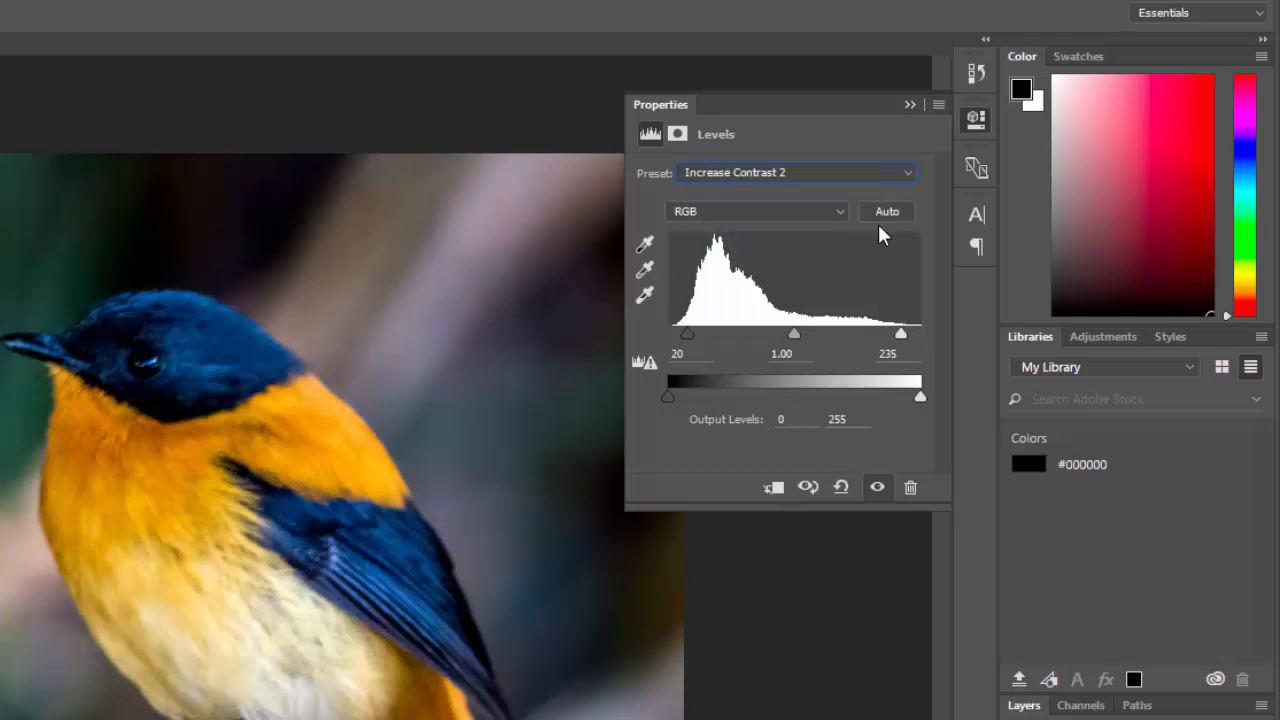
click(907, 178)
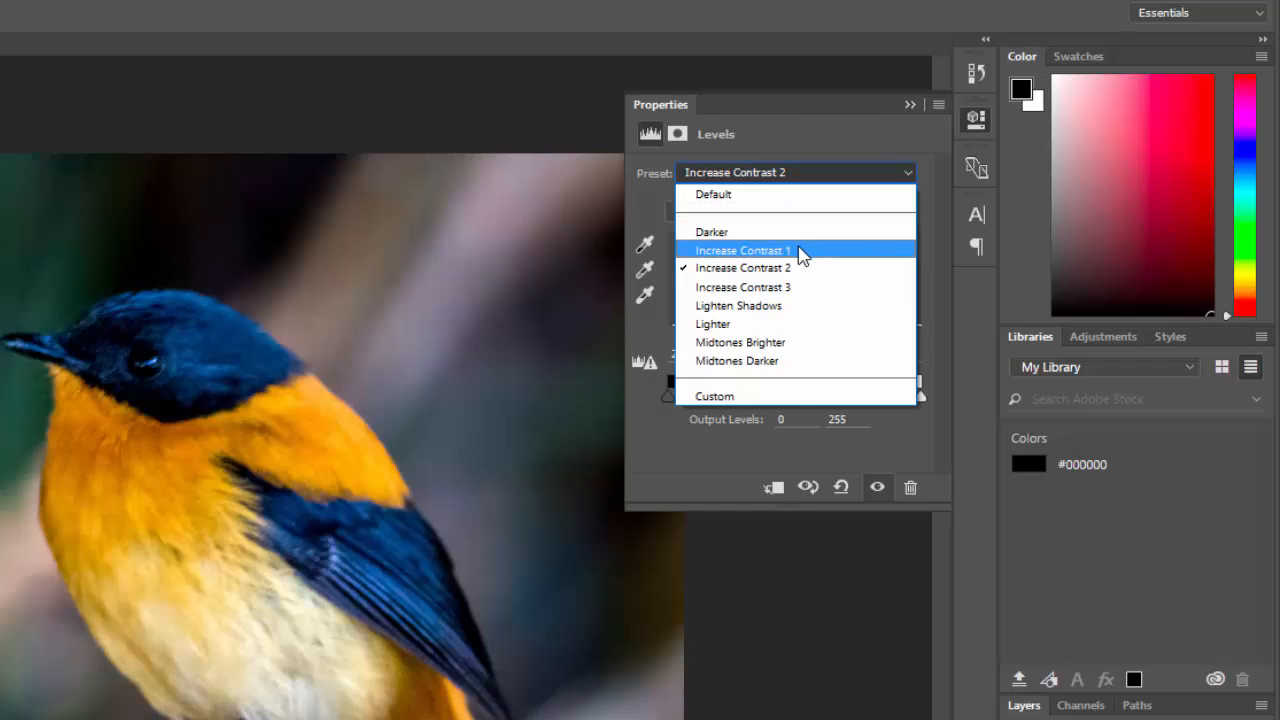
click(800, 252)
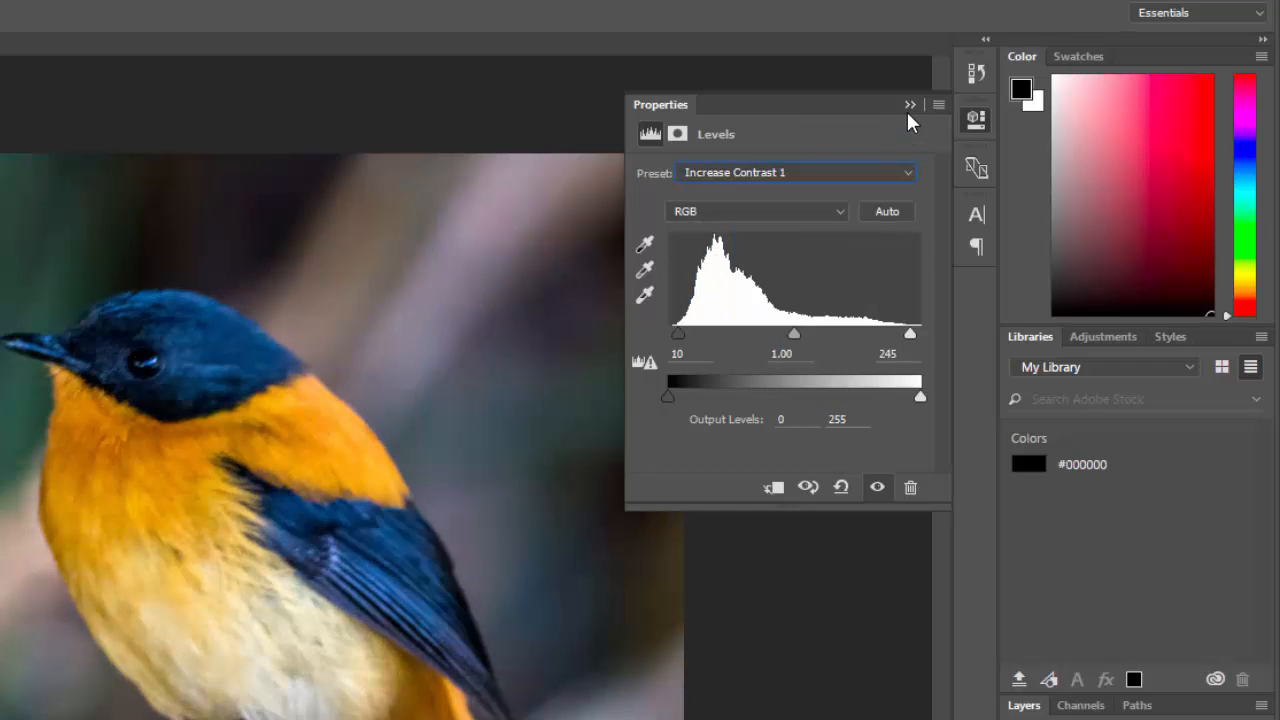
click(909, 104)
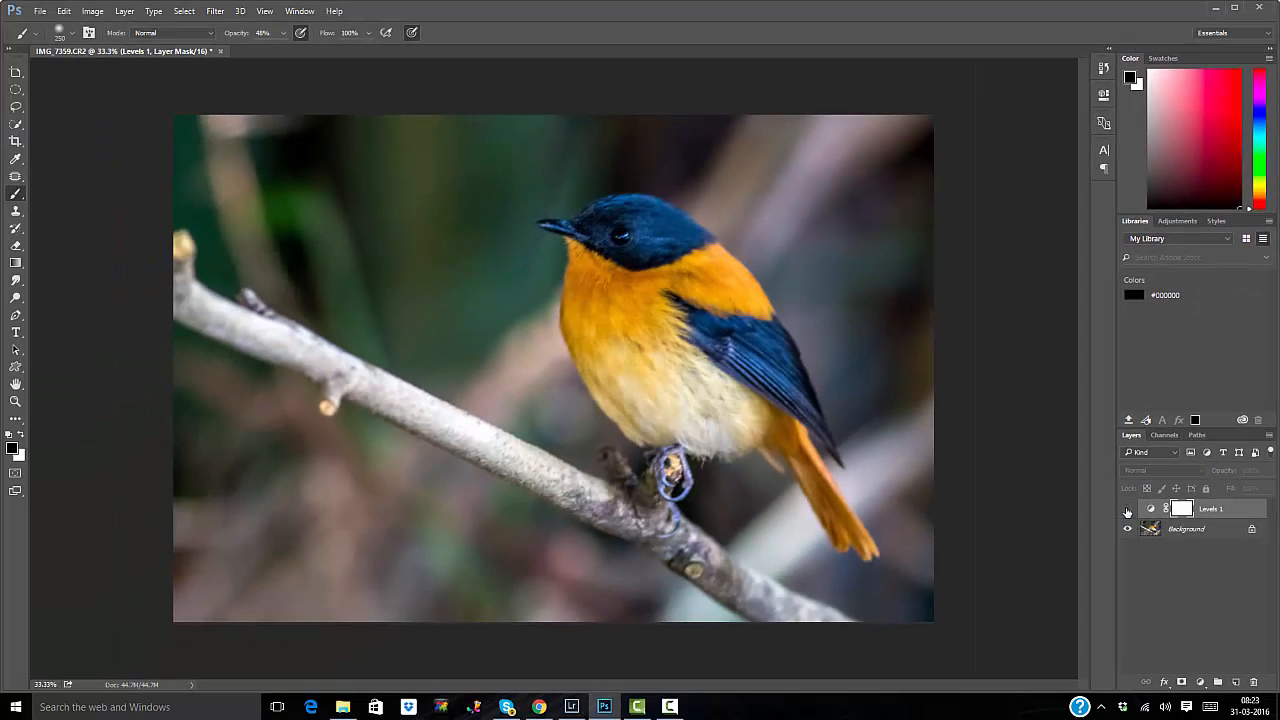
Compare the photo with and without the Levels adjustment, and flatten the image
click(1075, 660)
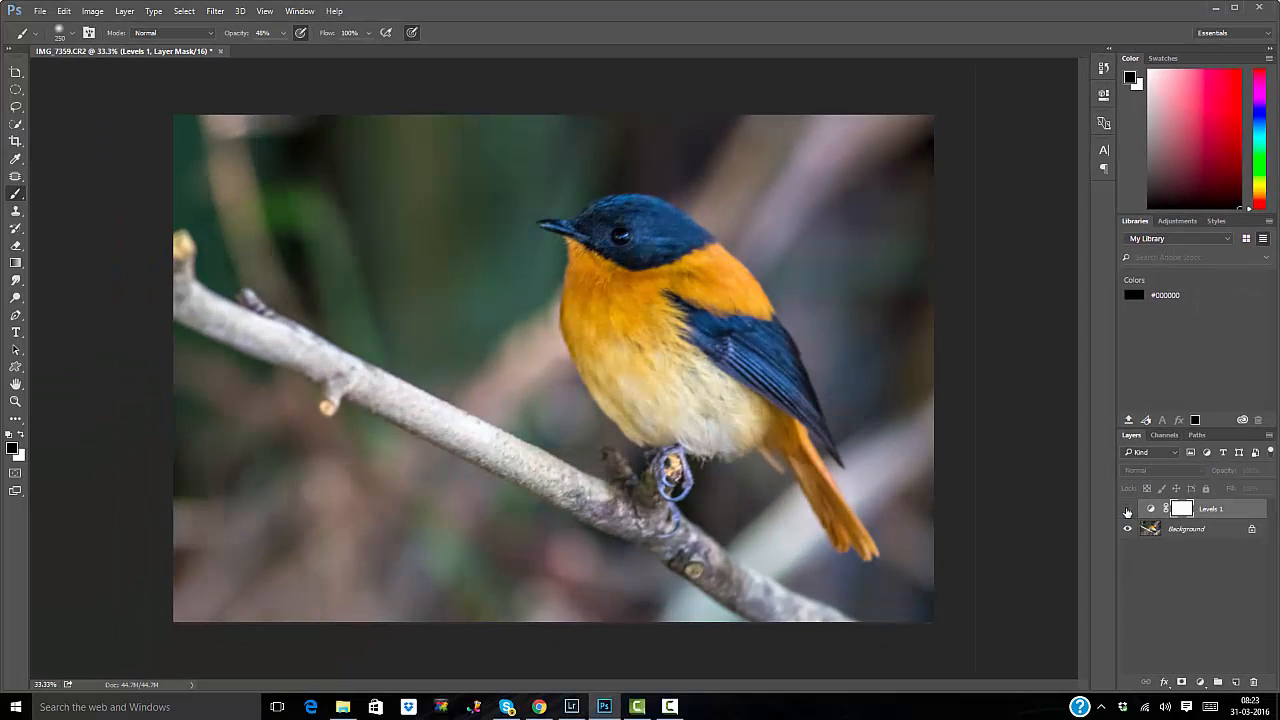
click(1127, 510)
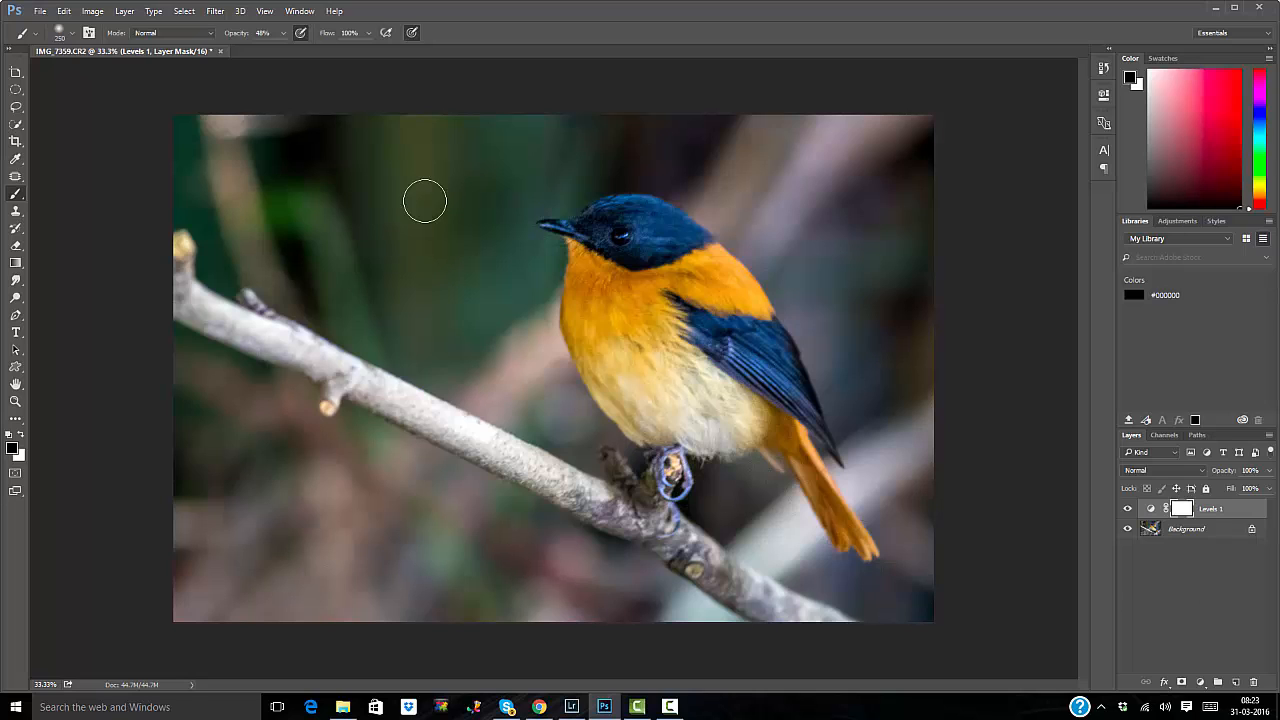
click(124, 11)
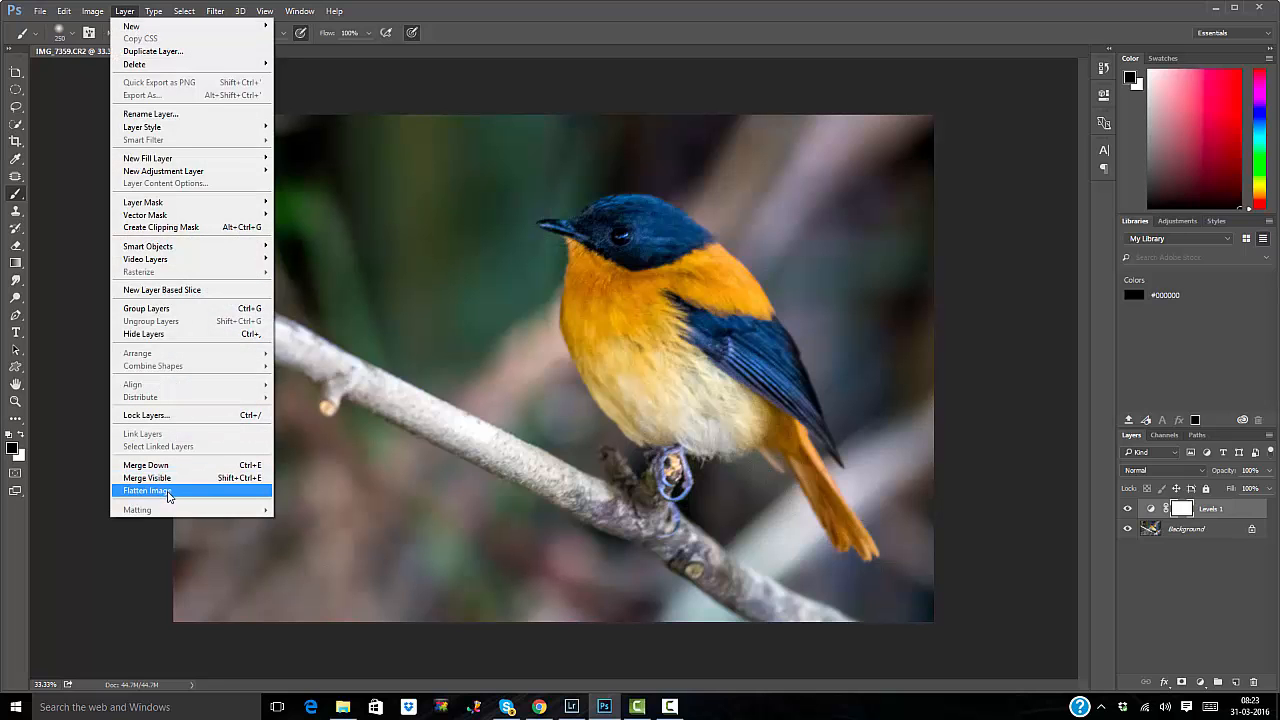
click(169, 494)
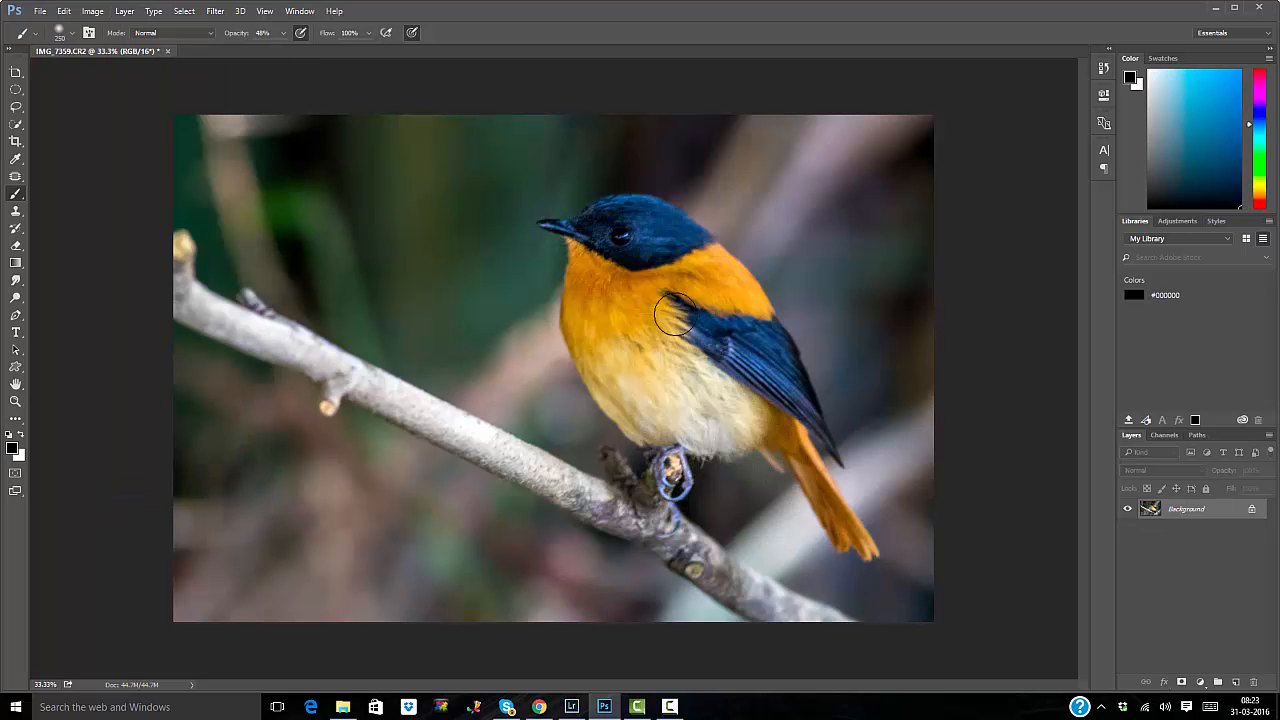